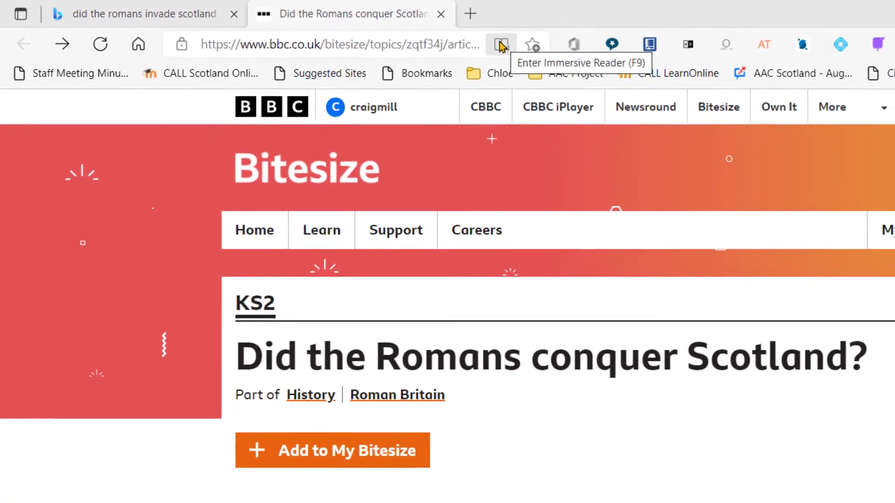
Open the article on the Romans in Scotland in Immersive Reader, start reading it aloud and pause the playback
click(542, 48)
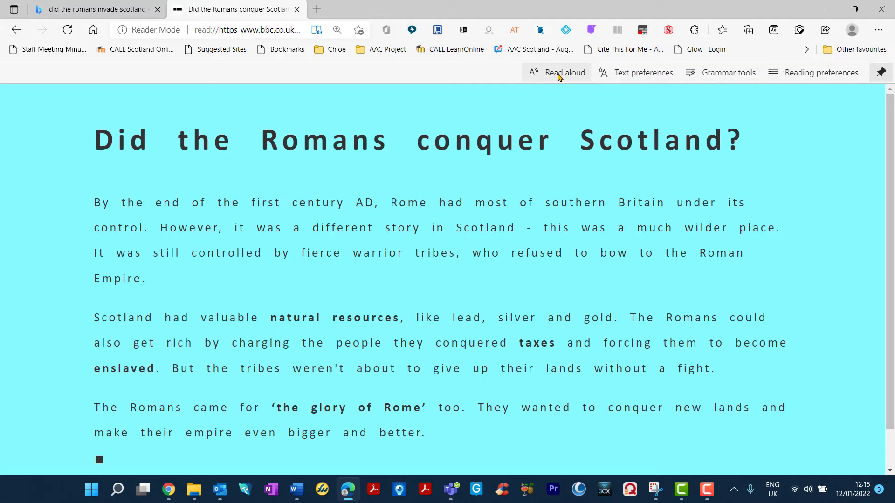
click(558, 73)
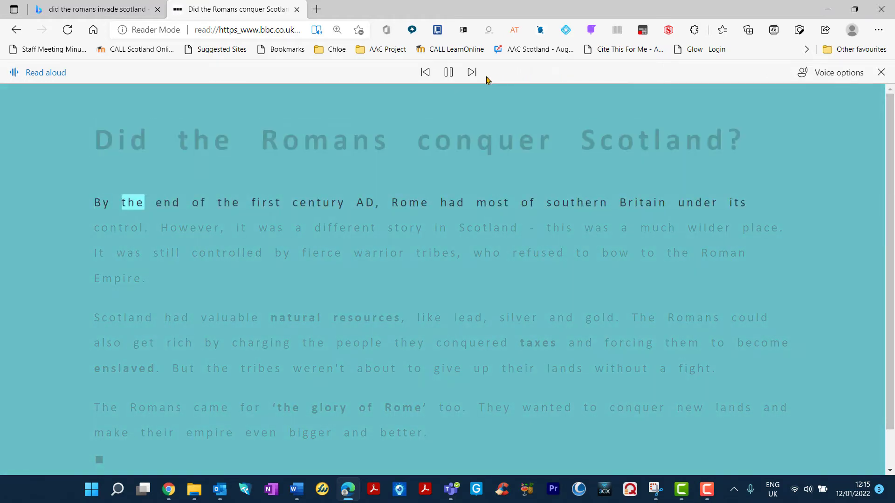
click(449, 71)
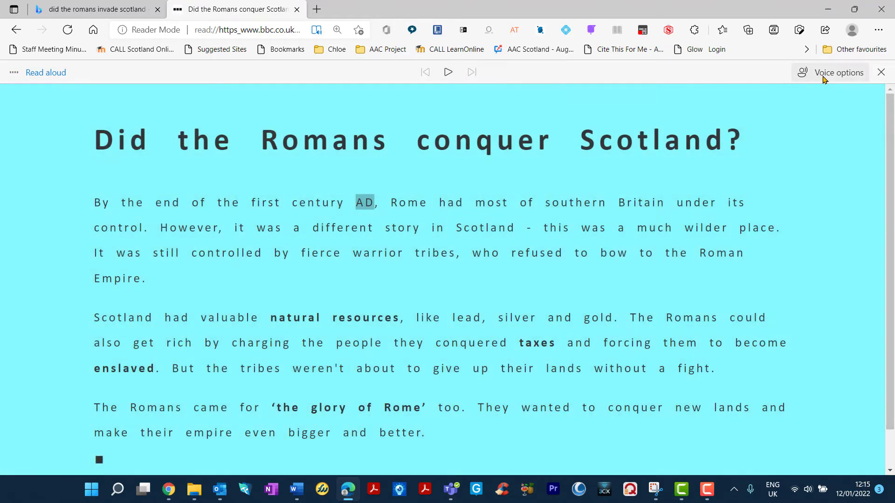
Examine the speed and voice choices for reading aloud, and exit the read-aloud mode
click(830, 75)
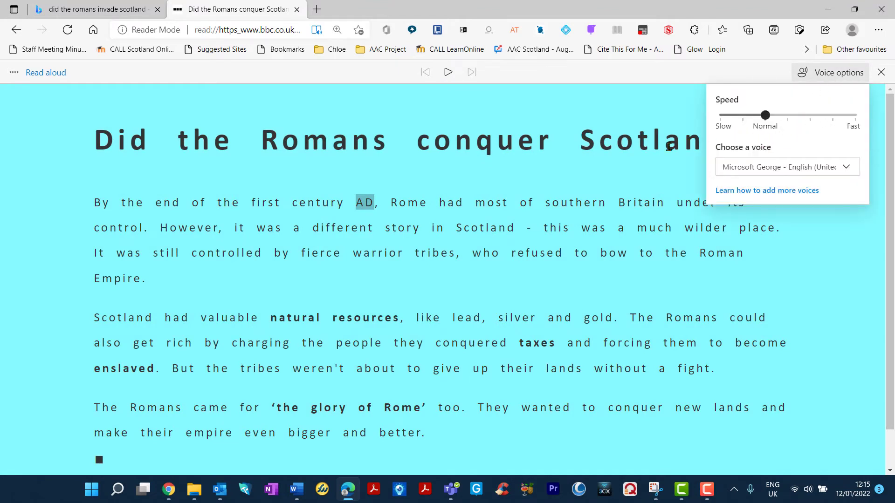
click(640, 132)
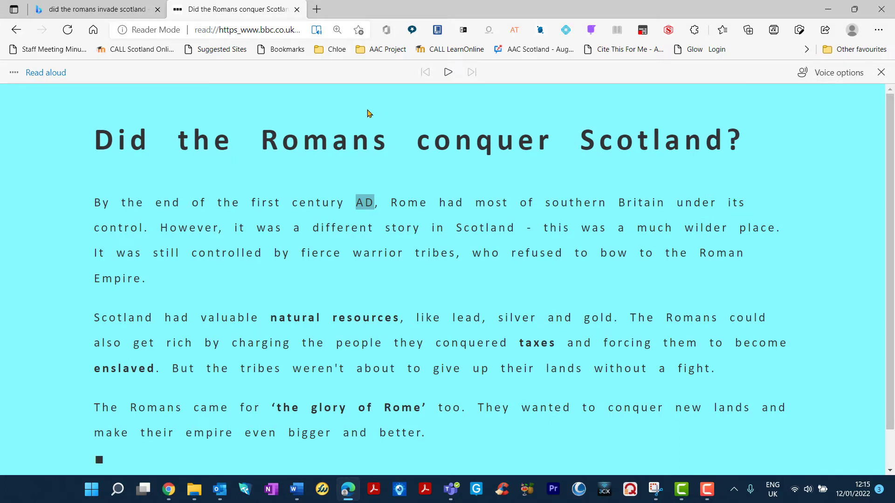
click(881, 72)
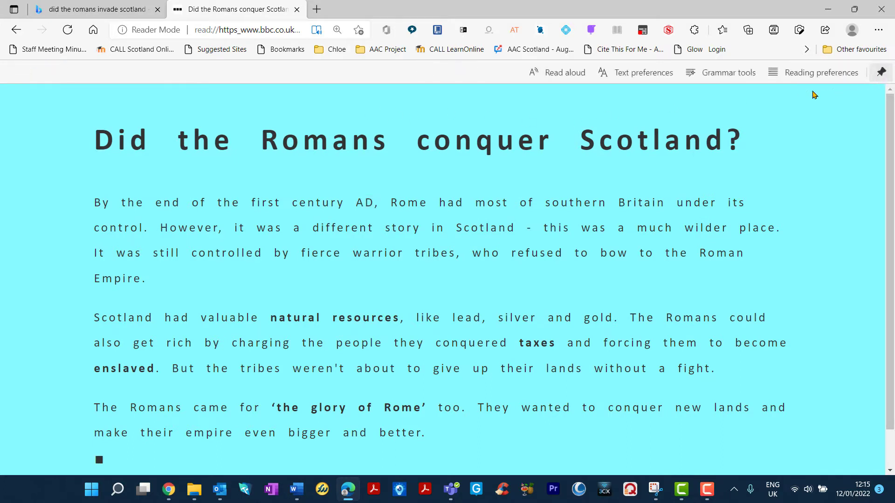
Try yellow, green and cream page themes for the article, and settle on the Rose theme
click(640, 76)
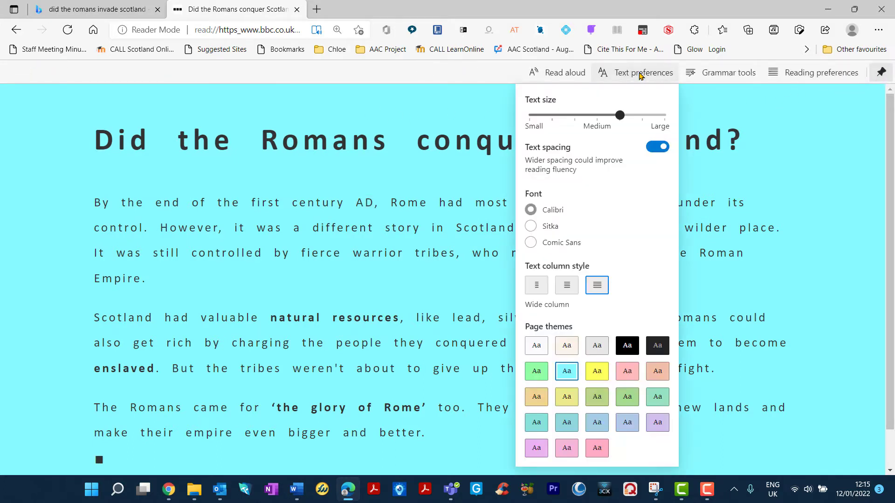
mouse_move(620, 115)
mouse_down()
mouse_move(642, 115)
mouse_move(624, 117)
mouse_up()
click(590, 371)
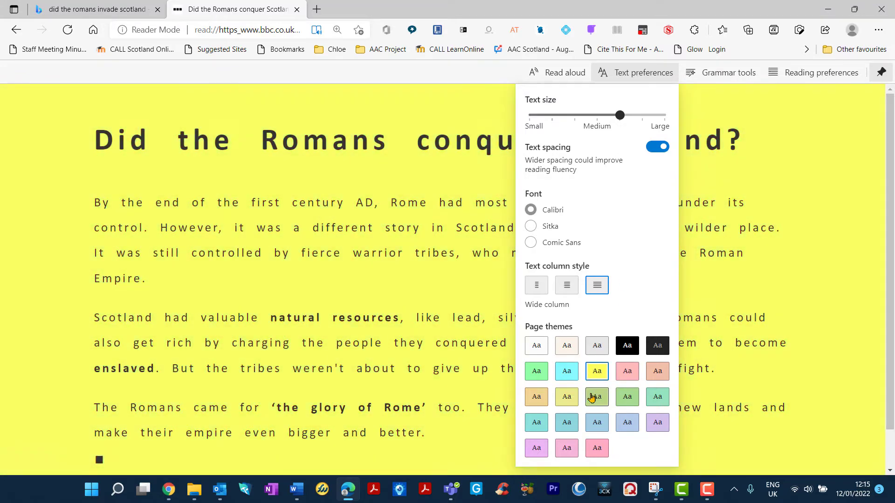
click(593, 397)
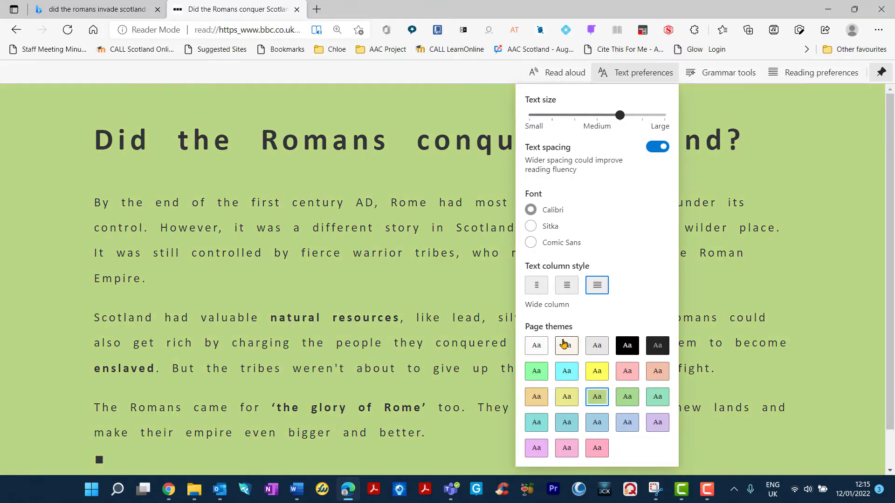
click(567, 346)
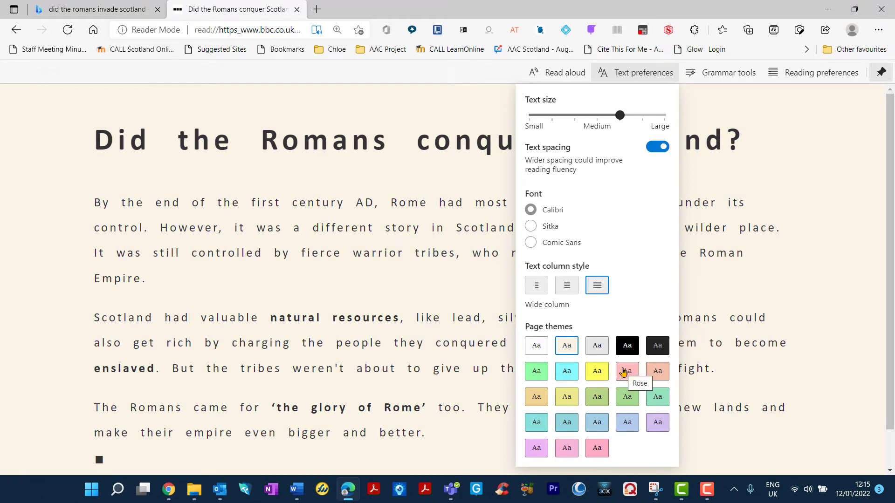
click(619, 373)
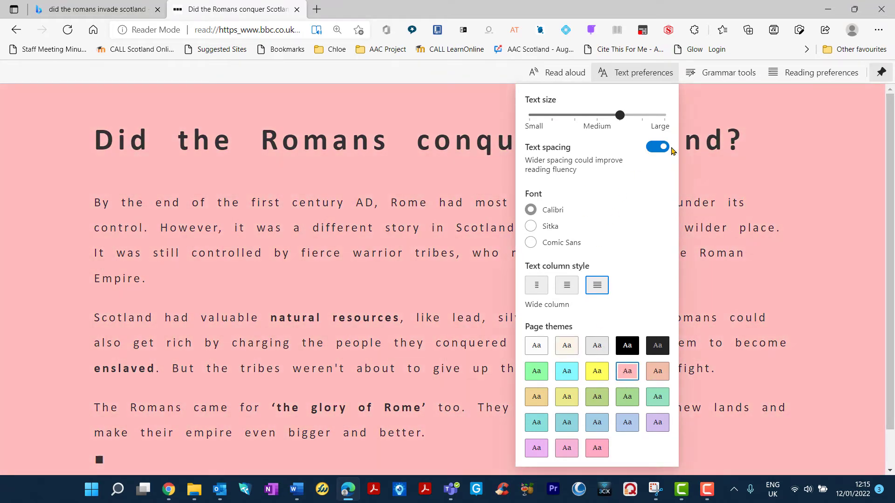
Switch the wider text spacing off and back on twice to compare the article's layout
click(663, 148)
click(664, 148)
click(663, 148)
click(662, 148)
click(715, 189)
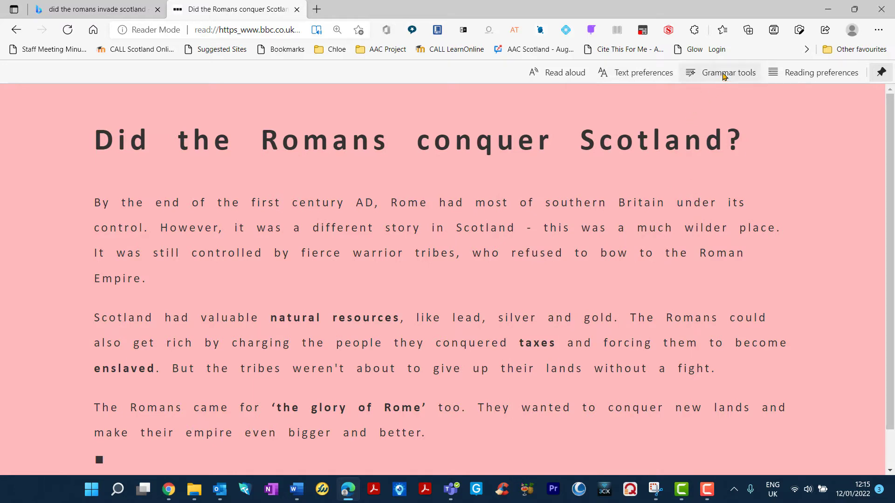
Split the article's words into syllables, and briefly switch noun highlighting on and off
click(724, 74)
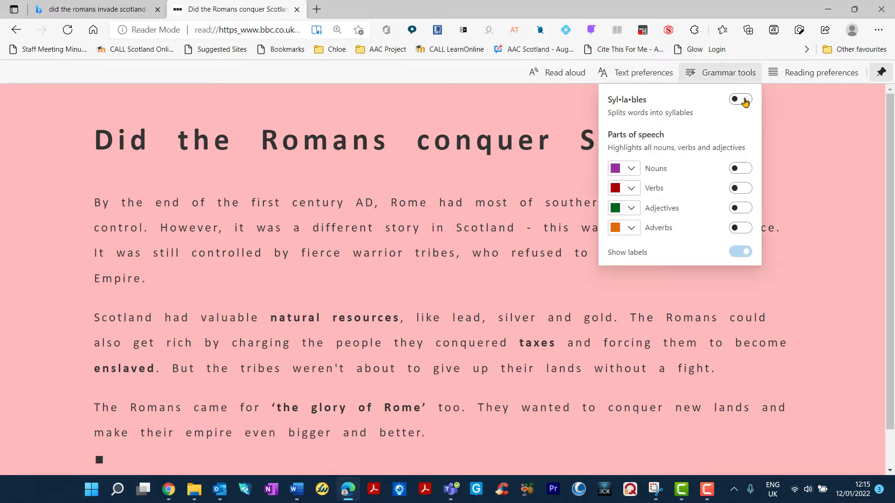
click(745, 102)
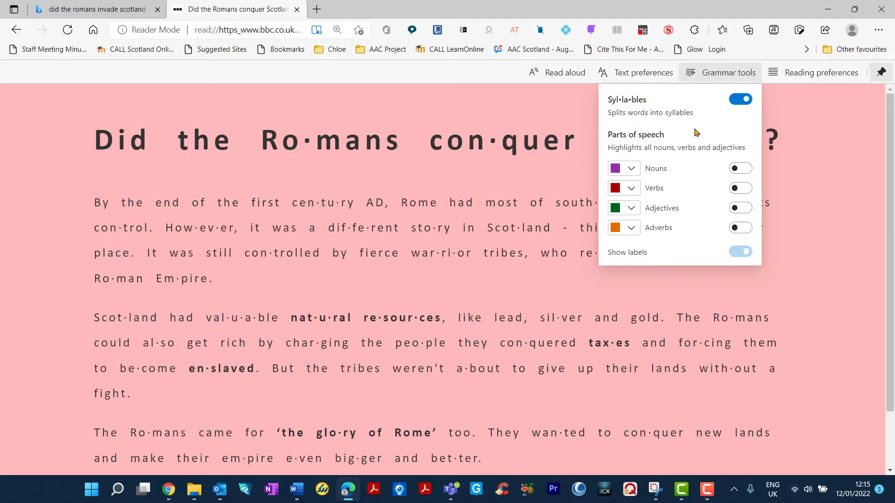
click(741, 169)
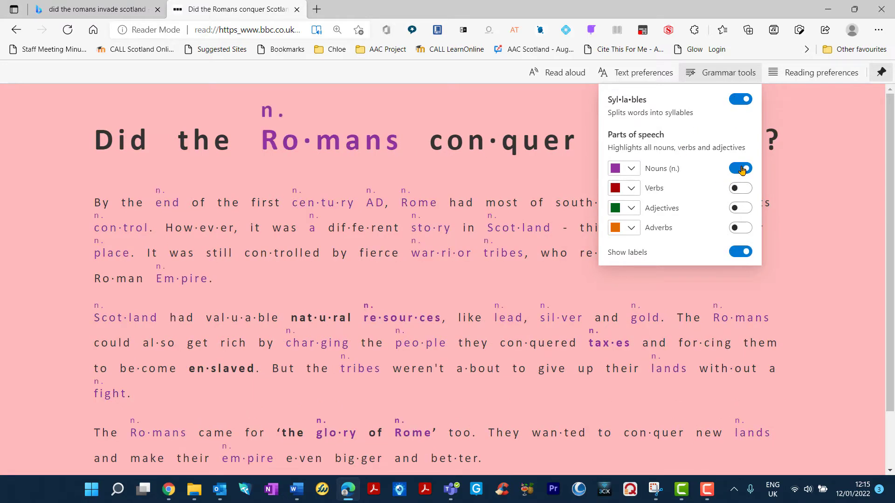
click(742, 169)
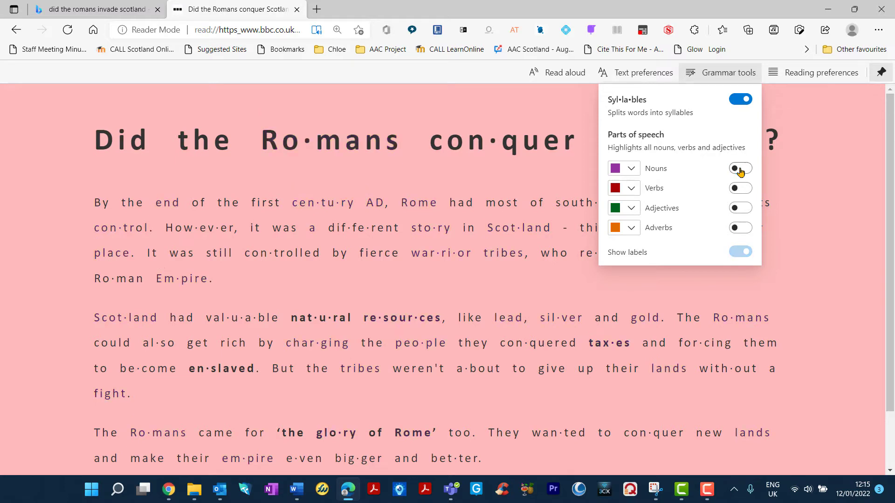
Briefly switch verb highlighting on and off, and look at the colour choices for nouns
click(742, 193)
click(742, 195)
click(632, 170)
click(631, 173)
Turn off the splitting of words into syllables
click(795, 73)
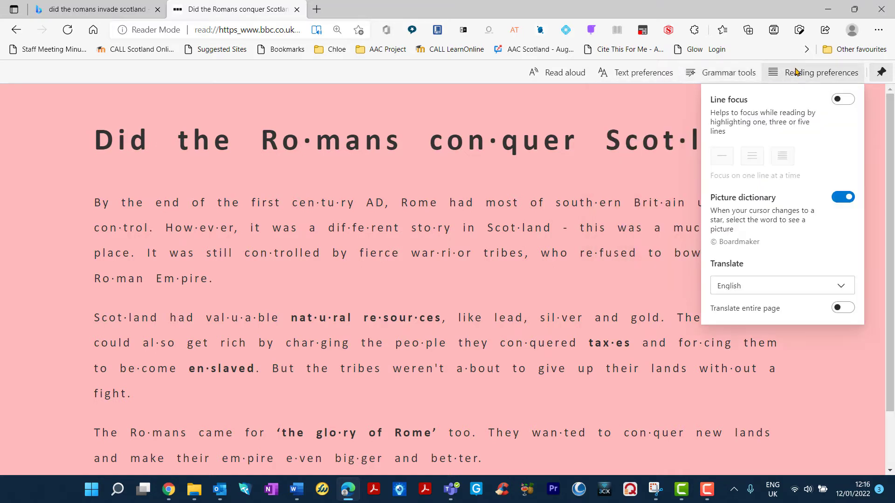
click(733, 75)
click(735, 96)
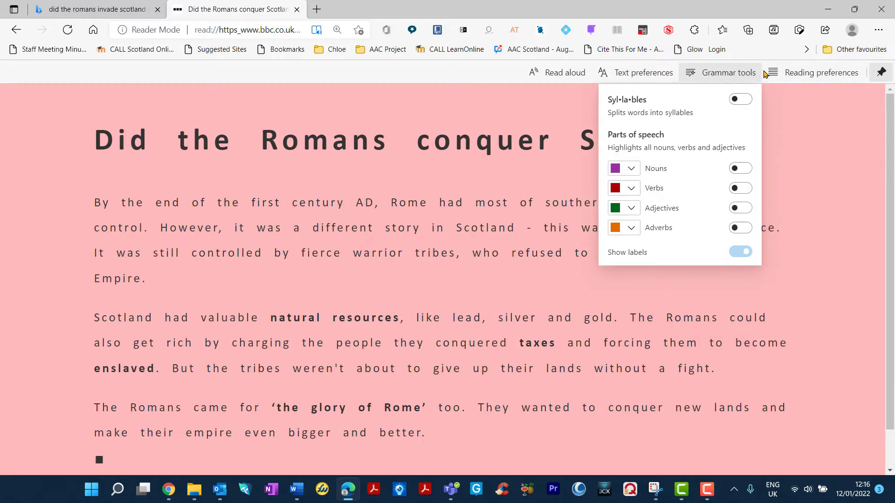
Turn on line focus, try the three-line and five-line options, and set it to one line at a time
click(815, 75)
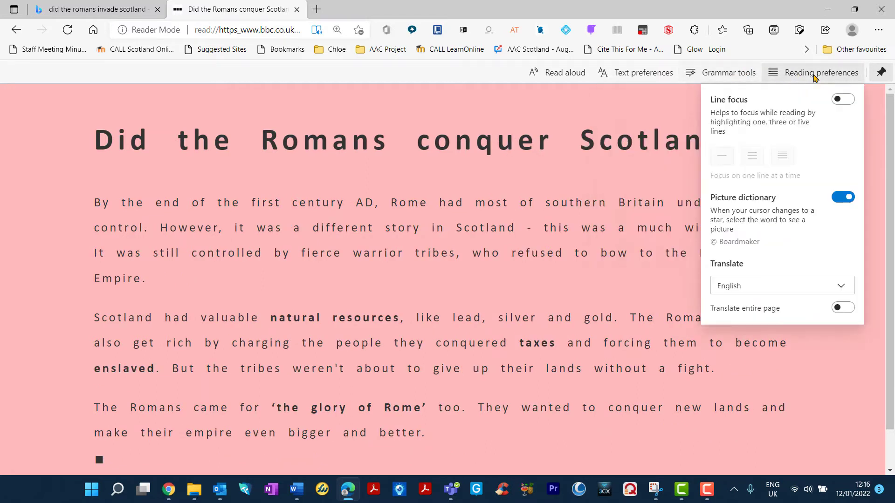
click(843, 99)
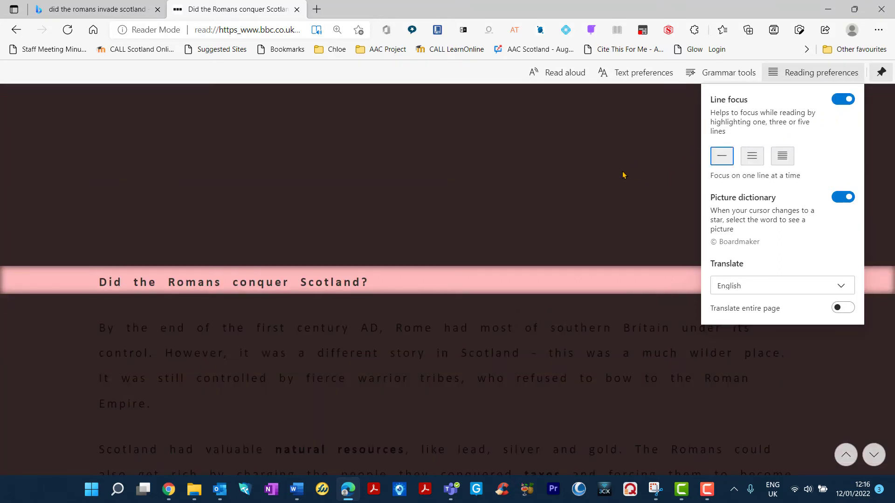
click(751, 156)
click(782, 155)
click(719, 161)
Increase the text size to the largest setting
click(625, 74)
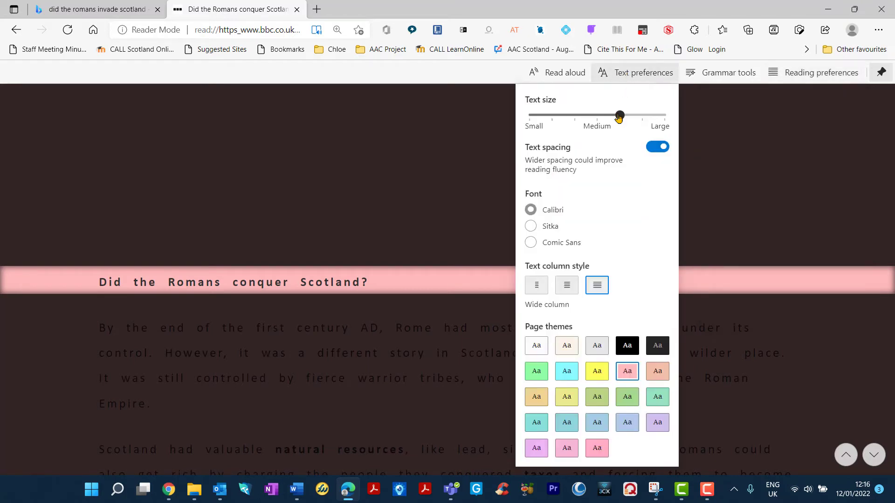
drag(620, 115, 666, 116)
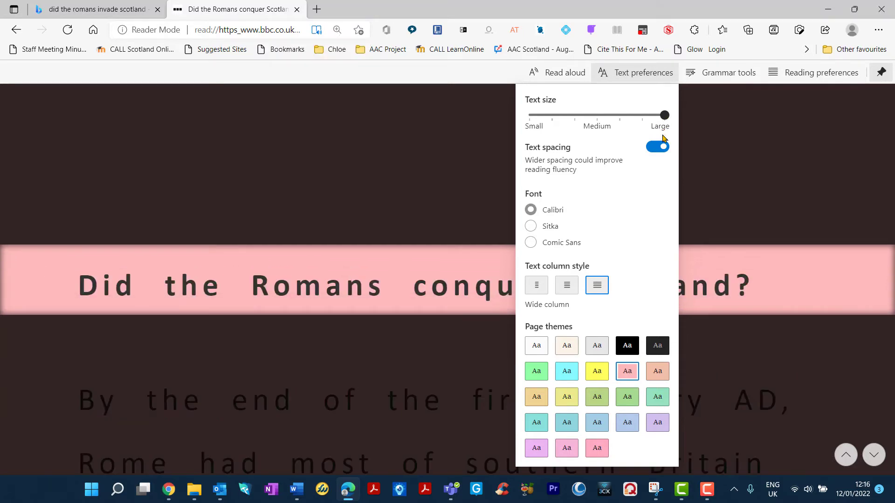
click(739, 202)
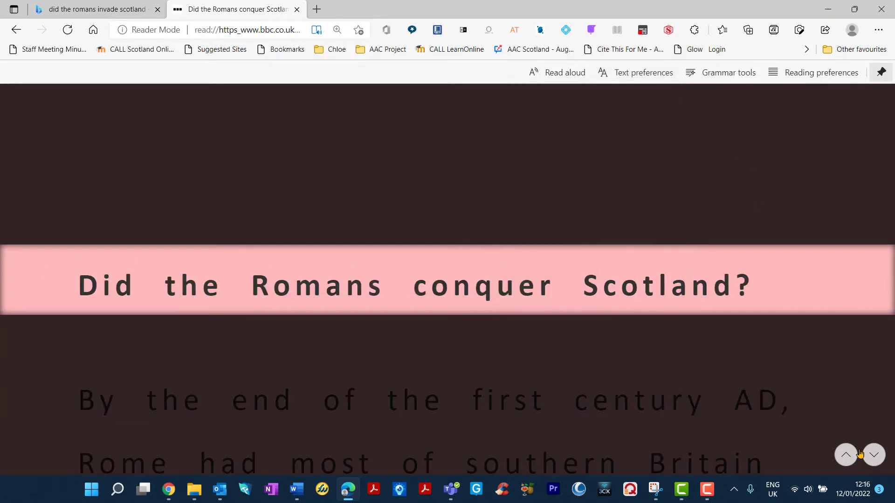
Move the line focus down to the line starting "Rome had most" and back up one line
click(845, 455)
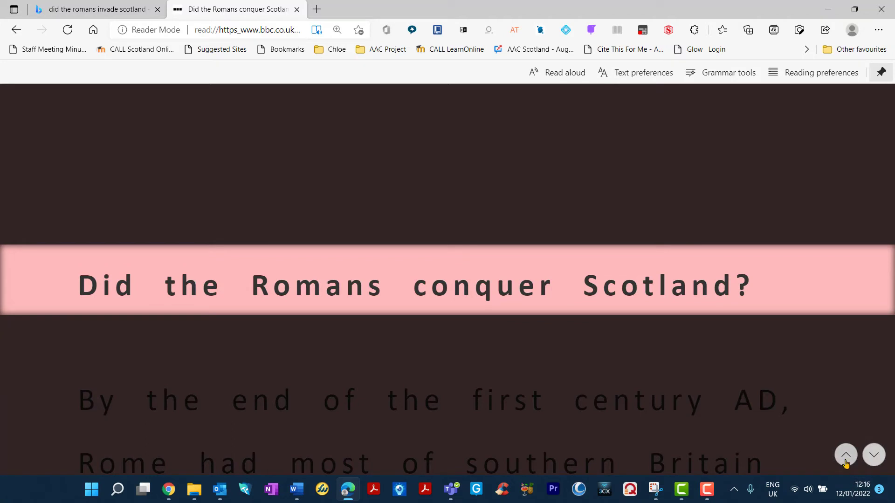
click(874, 457)
click(874, 459)
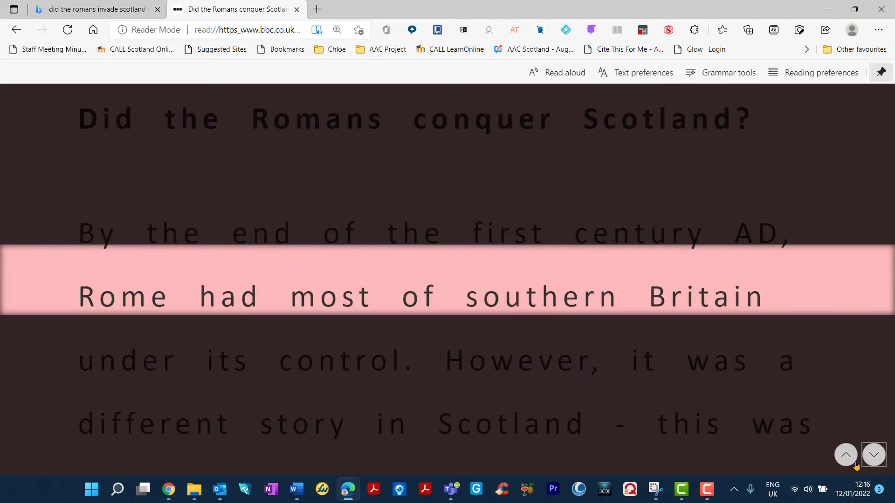
click(845, 455)
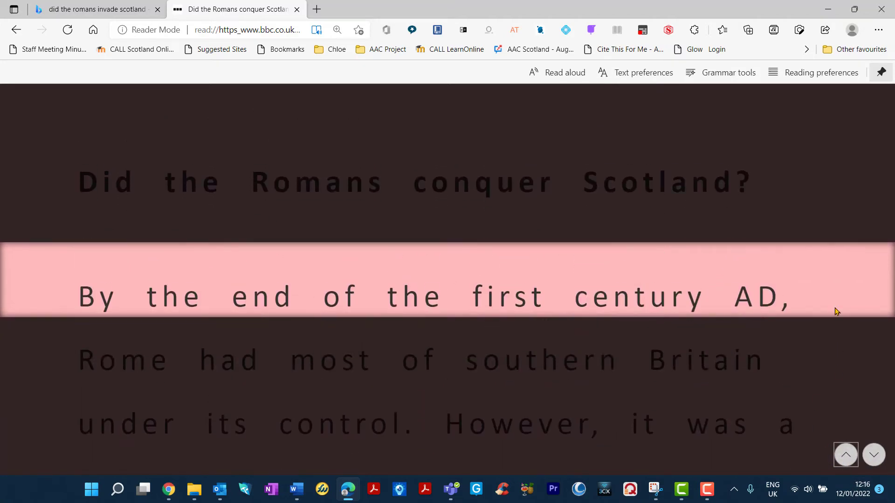
Play the article aloud with line focus on, pause it and exit the read-aloud mode
click(533, 74)
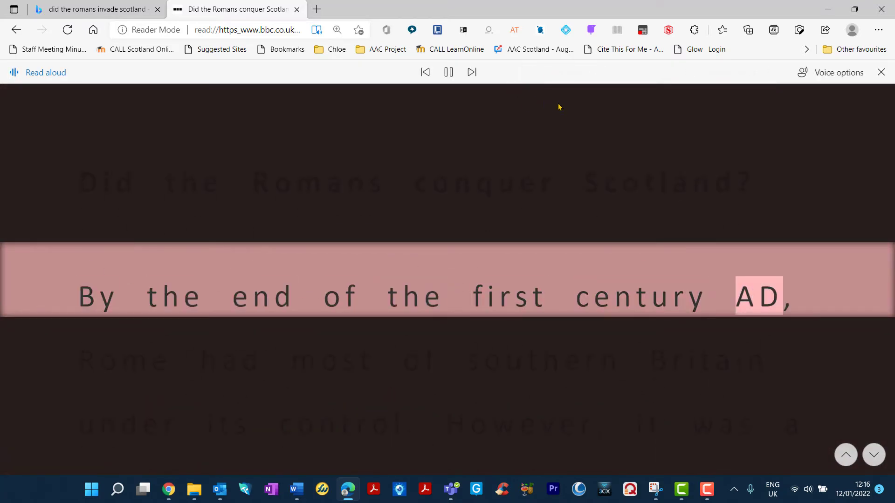
click(449, 71)
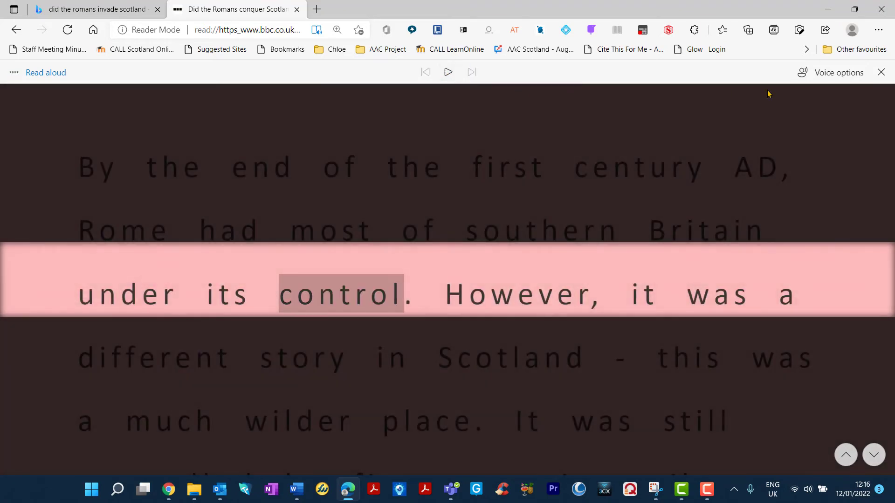
click(881, 72)
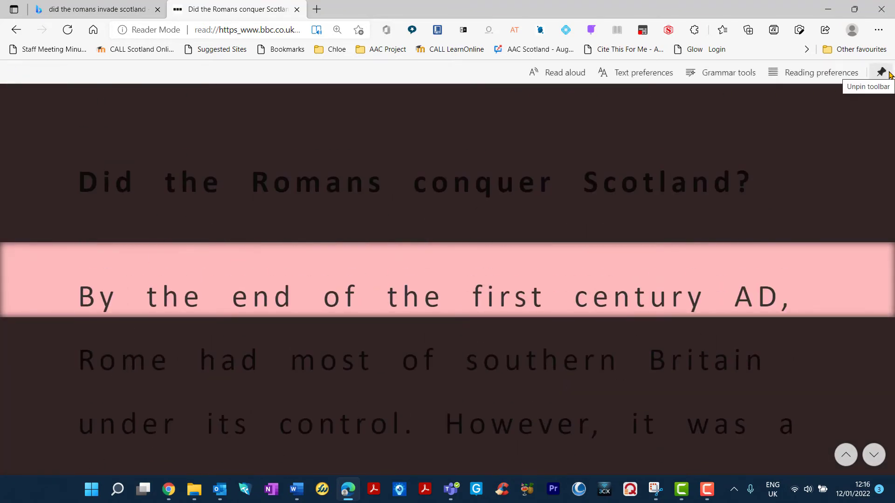
Turn off line focus and return to the article's full text
click(820, 72)
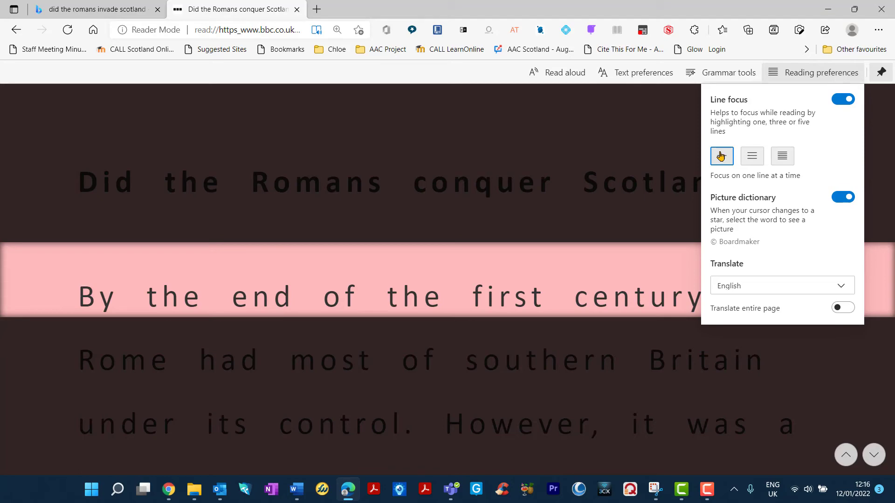
click(843, 99)
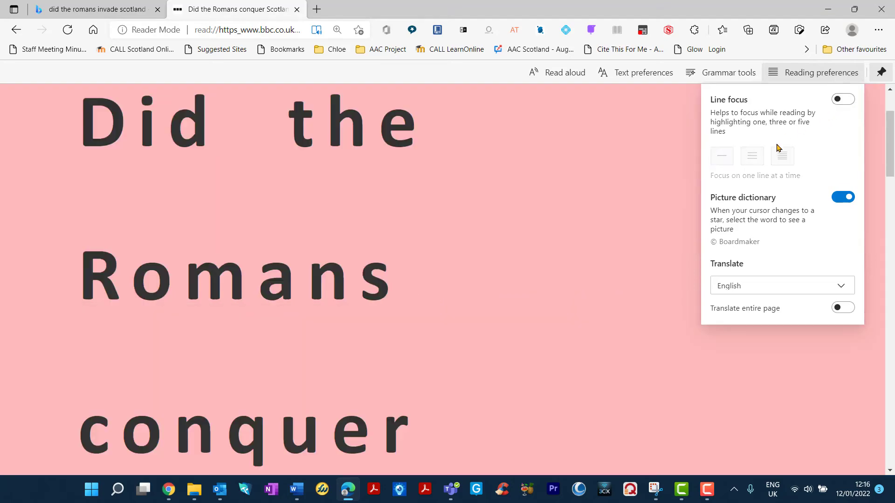
click(586, 226)
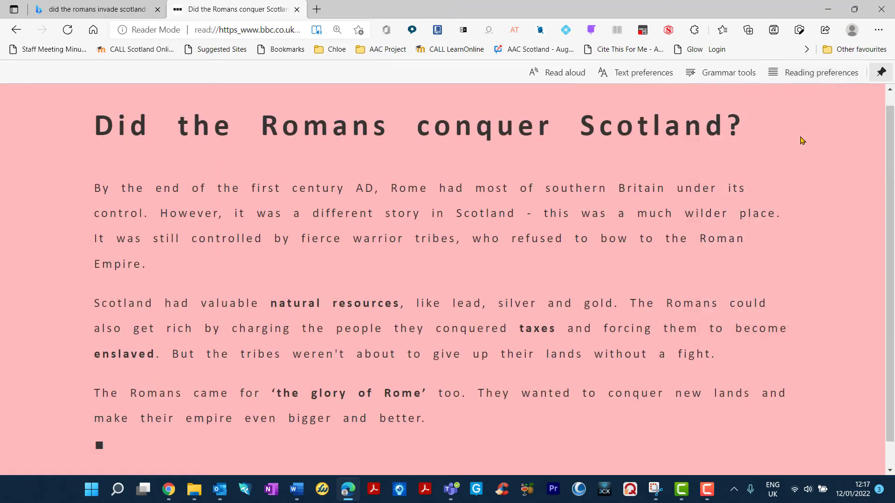
Look up the words "century", "different" and "controlled" in the picture dictionary
click(323, 189)
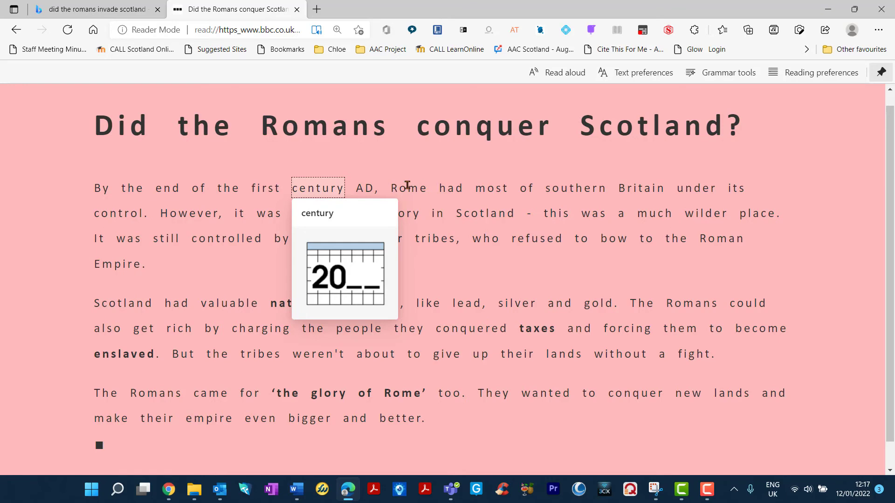
click(404, 205)
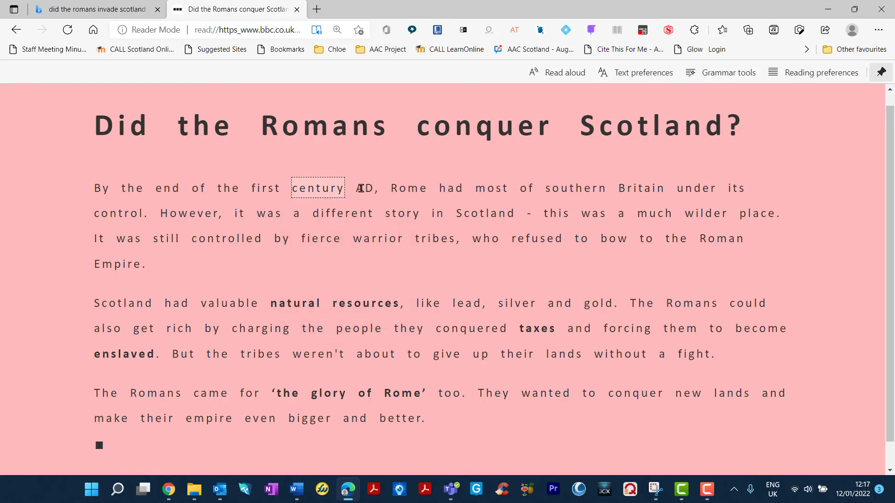
click(548, 188)
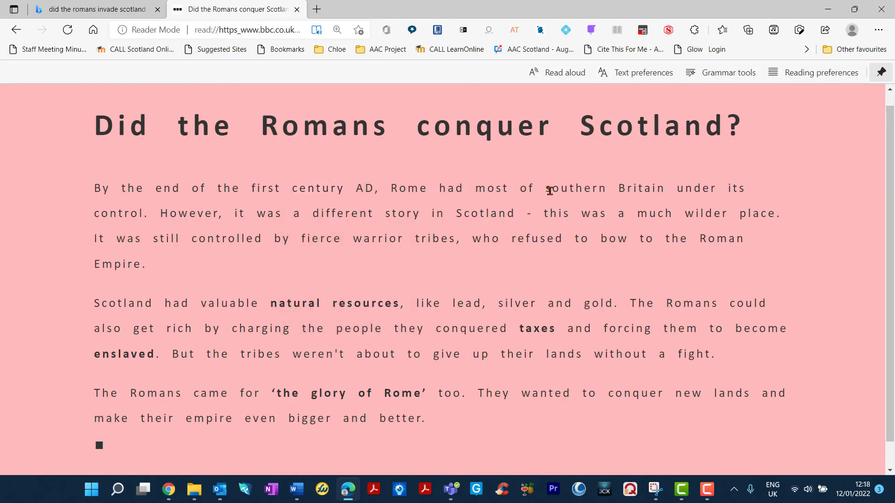
click(353, 216)
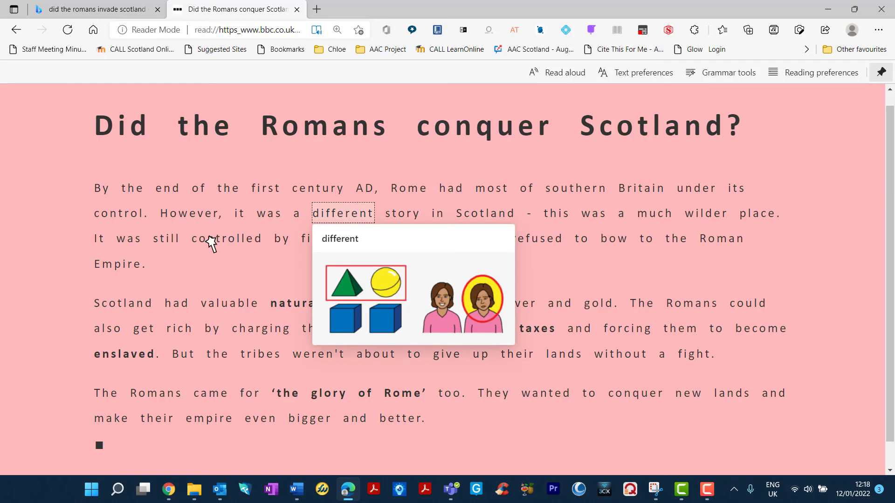
click(211, 242)
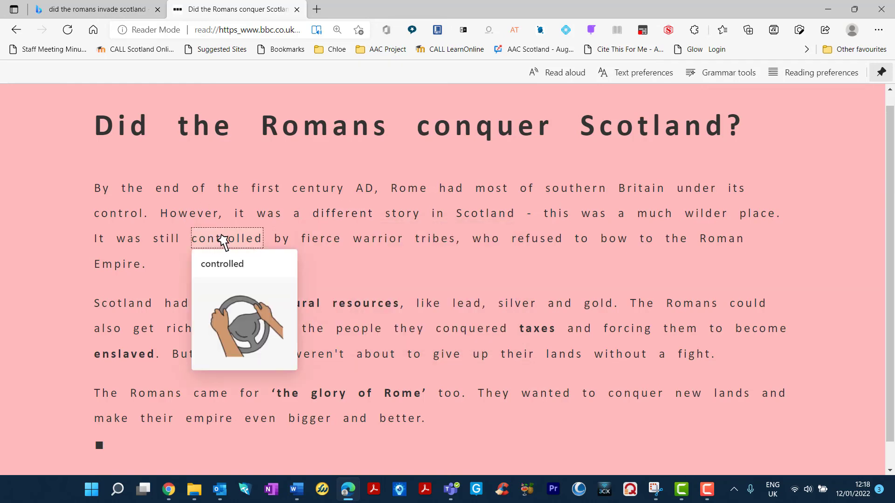